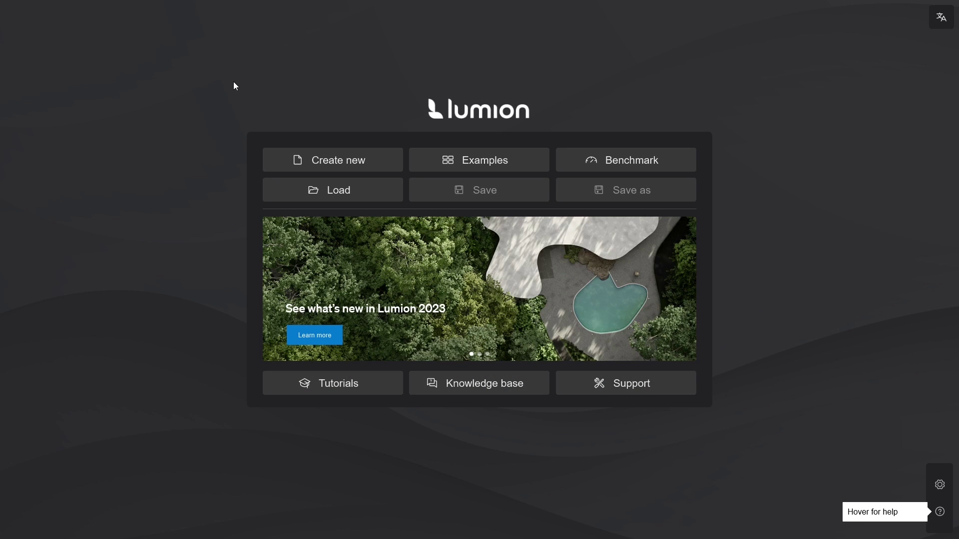
Load the Minimalistic interior example scene and switch to Photo Mode
left_click(468, 158)
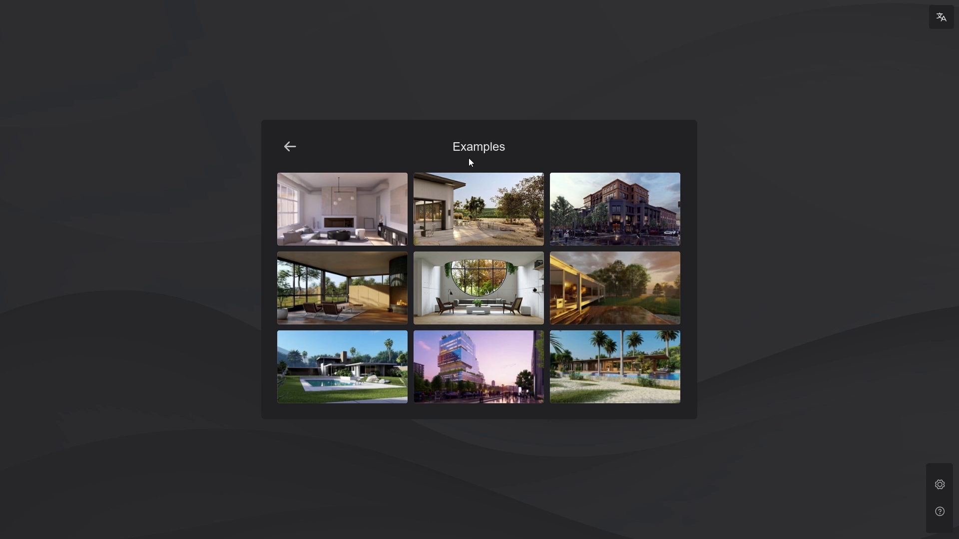
left_click(356, 203)
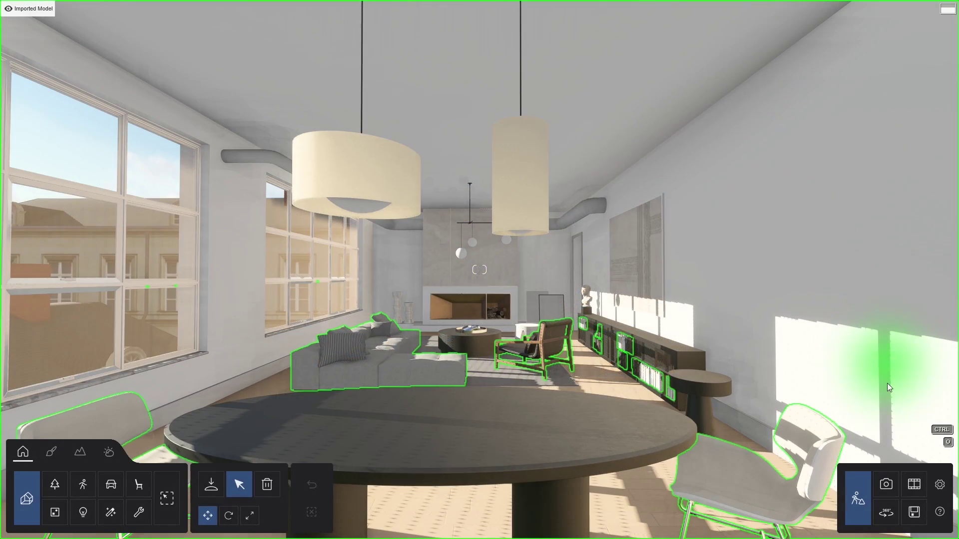
left_click(885, 485)
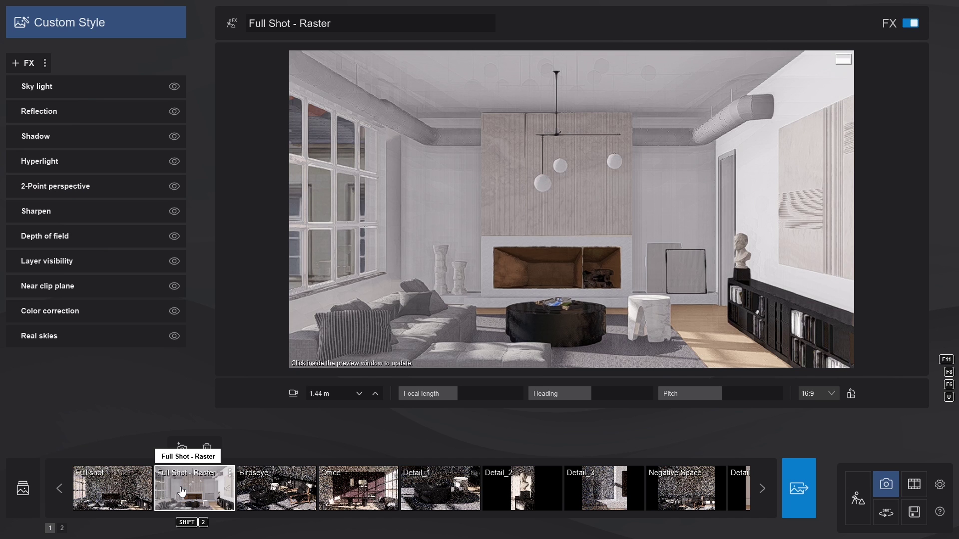
Compare the Full shot and Full Shot - Raster photos, ending on Full shot
left_click(112, 491)
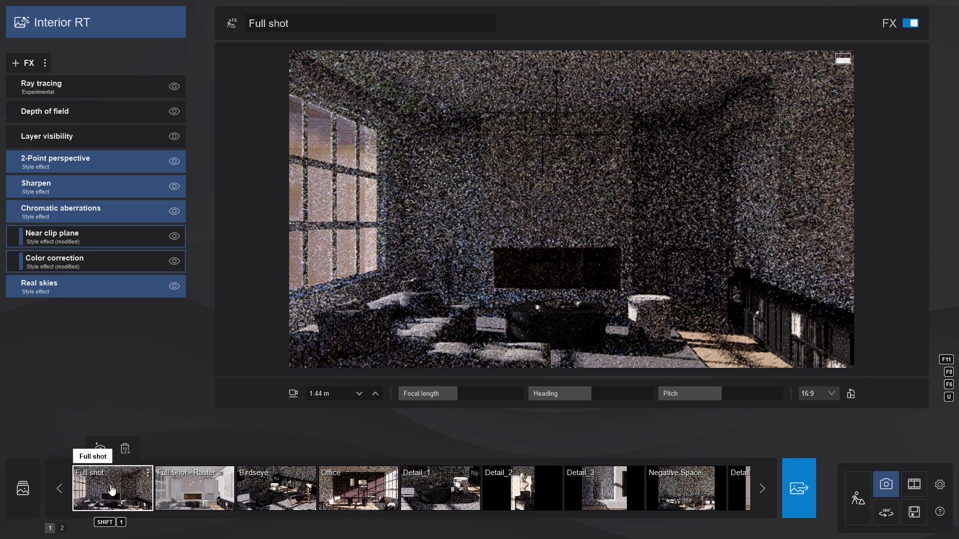
left_click(190, 482)
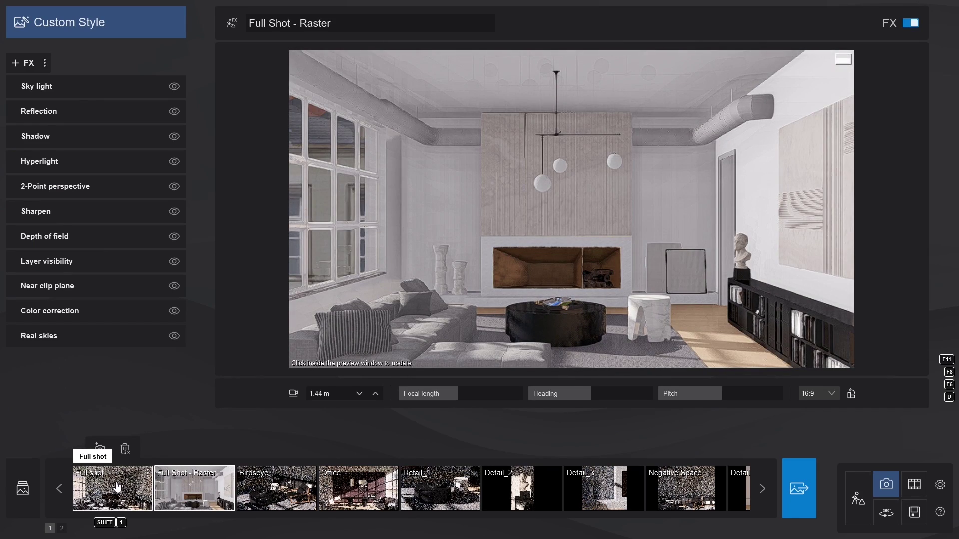
left_click(118, 486)
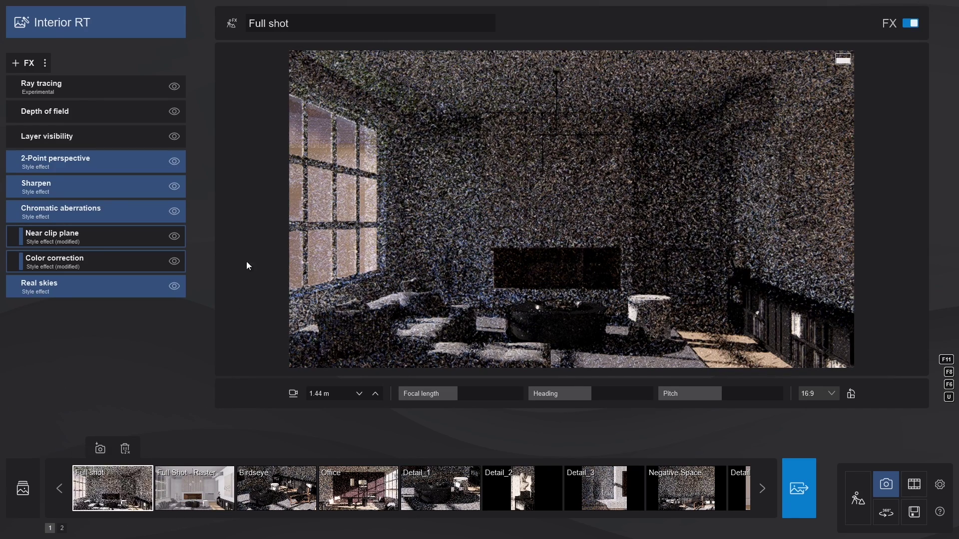
Delete all existing Full shot effects and reapply the Interior RT style
left_click(45, 63)
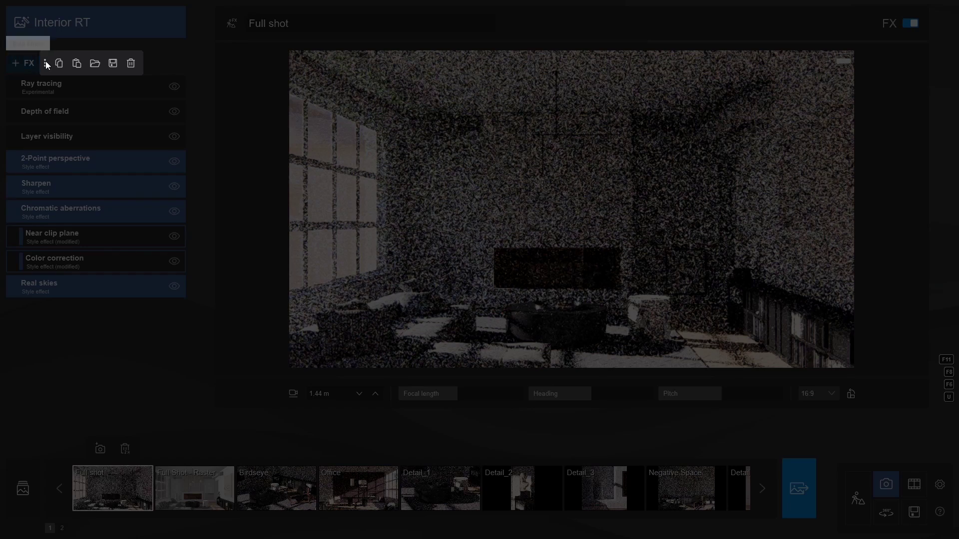
left_click(130, 64)
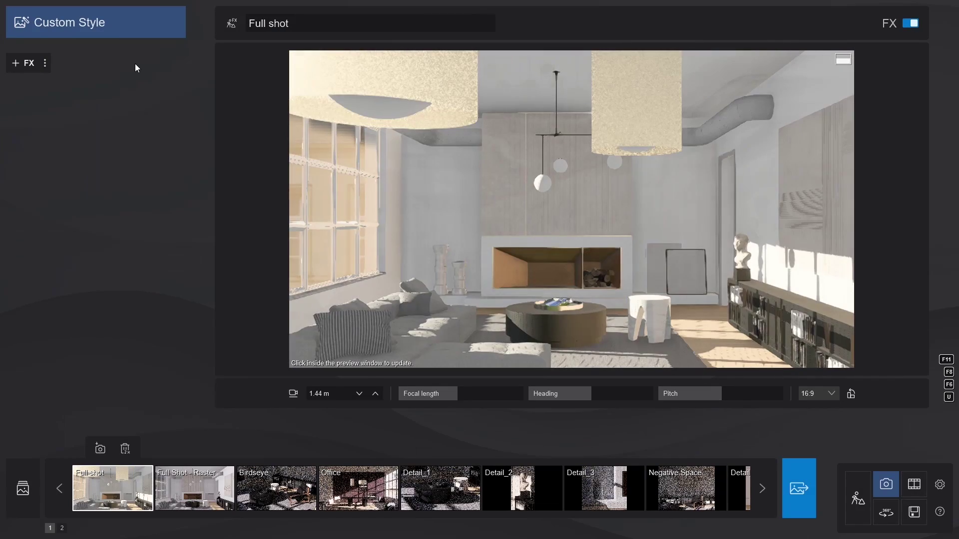
left_click(117, 29)
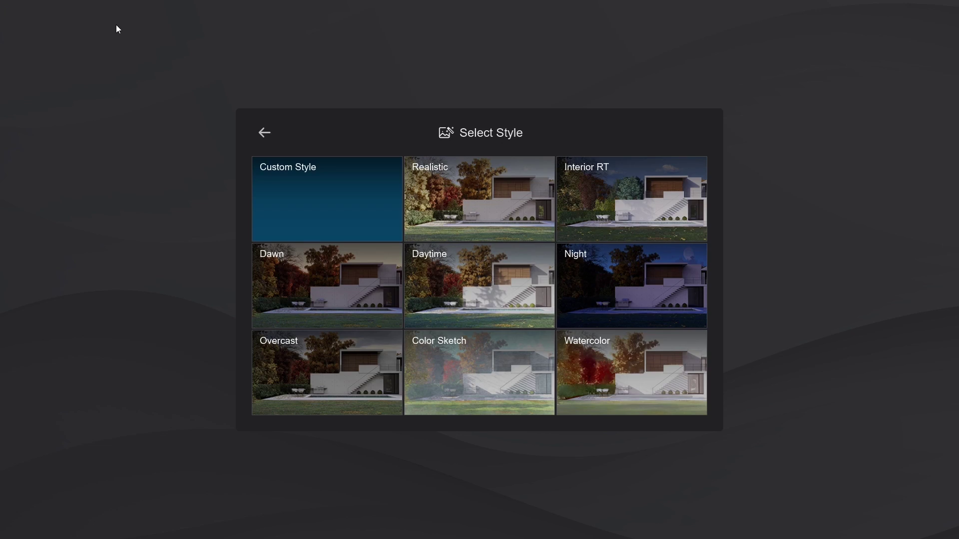
left_click(638, 192)
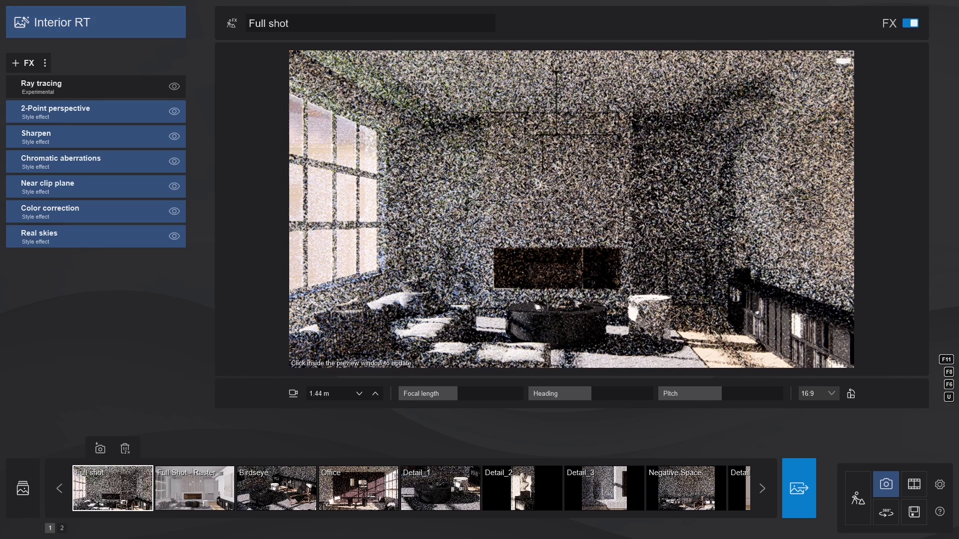
Add a Ray tracing effect found by searching 'ray'
left_click(24, 63)
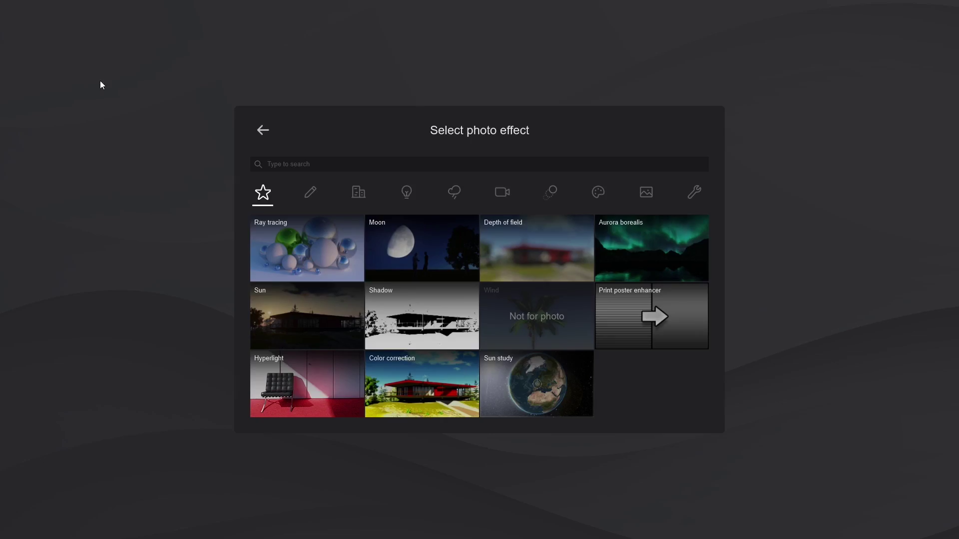
left_click(296, 164)
type("ray")
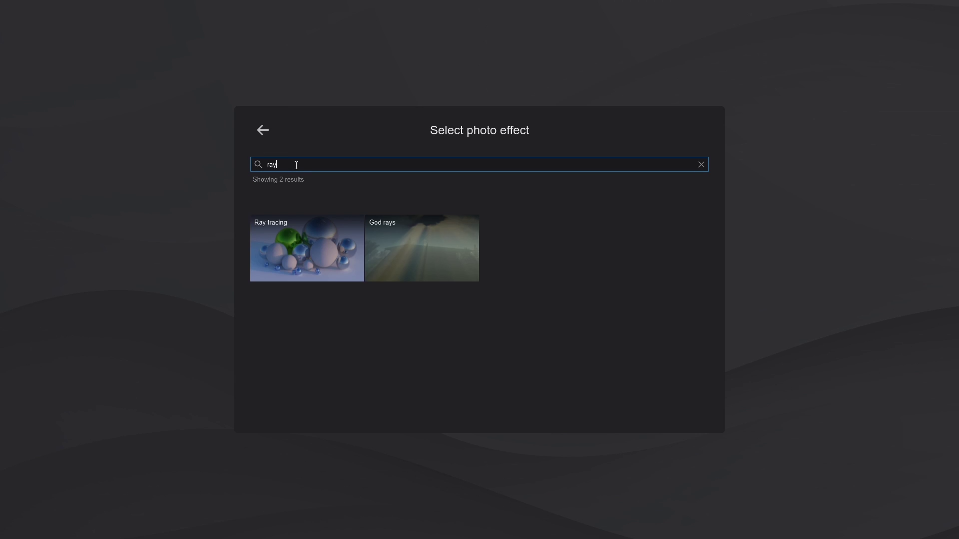
left_click(307, 248)
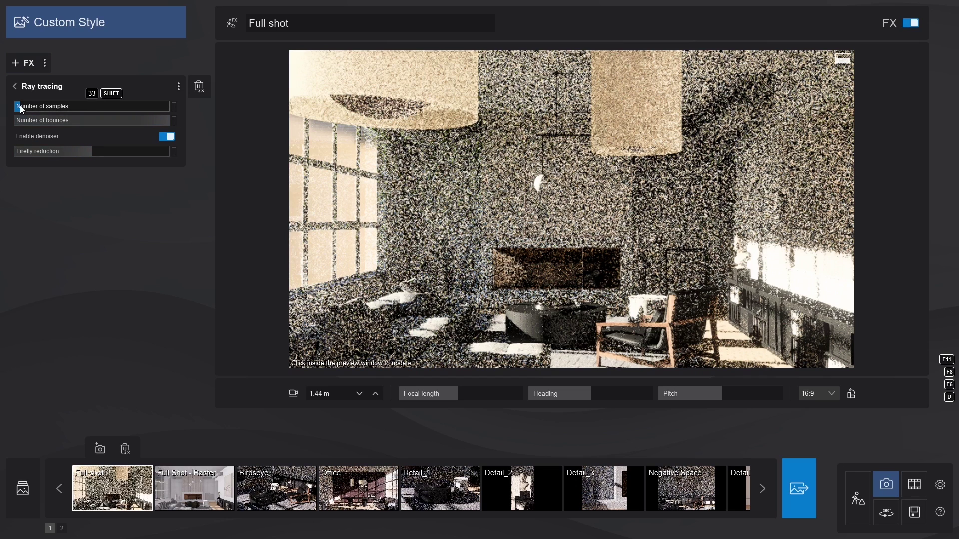
Raise Ray tracing samples, keep the denoiser enabled, and increase Firefly reduction
left_click_drag(20, 106, 175, 124, "shift")
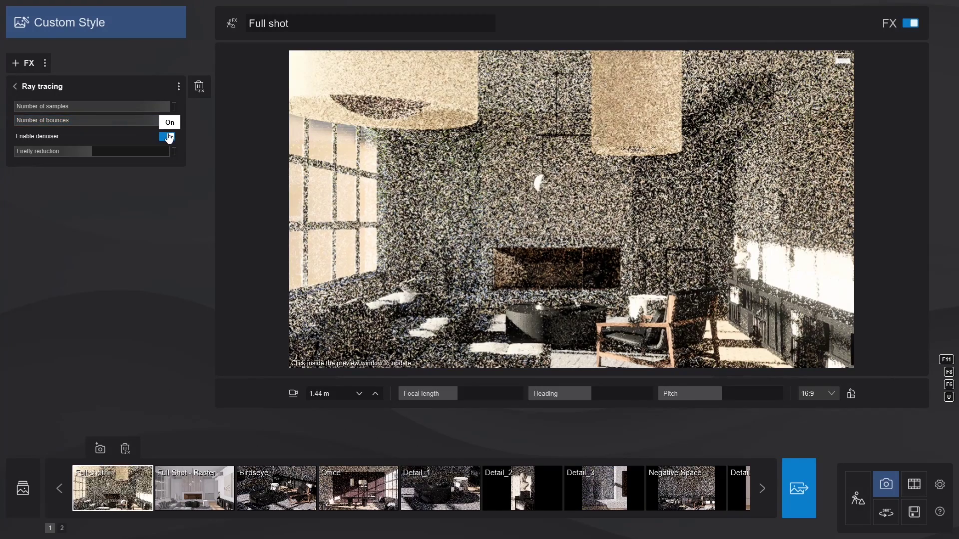
left_click(168, 136)
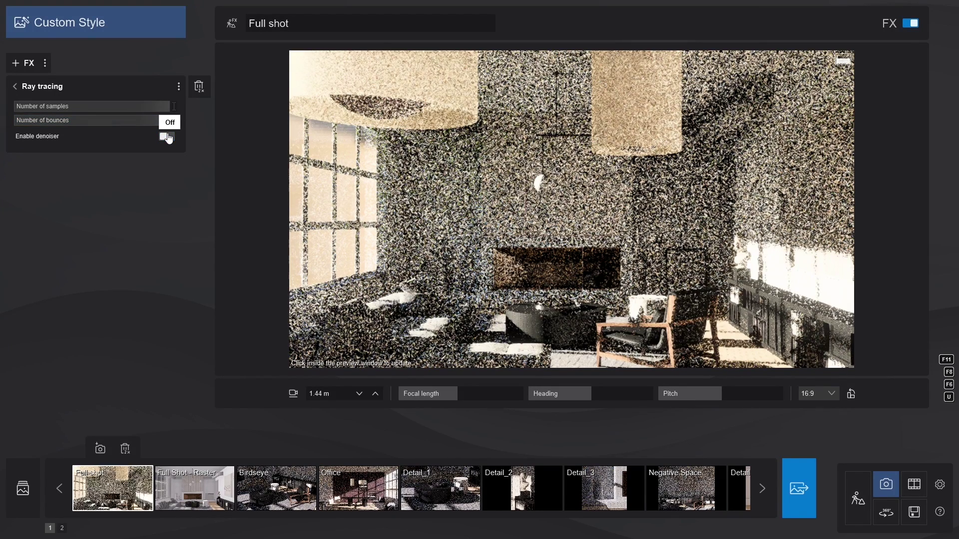
left_click(168, 137)
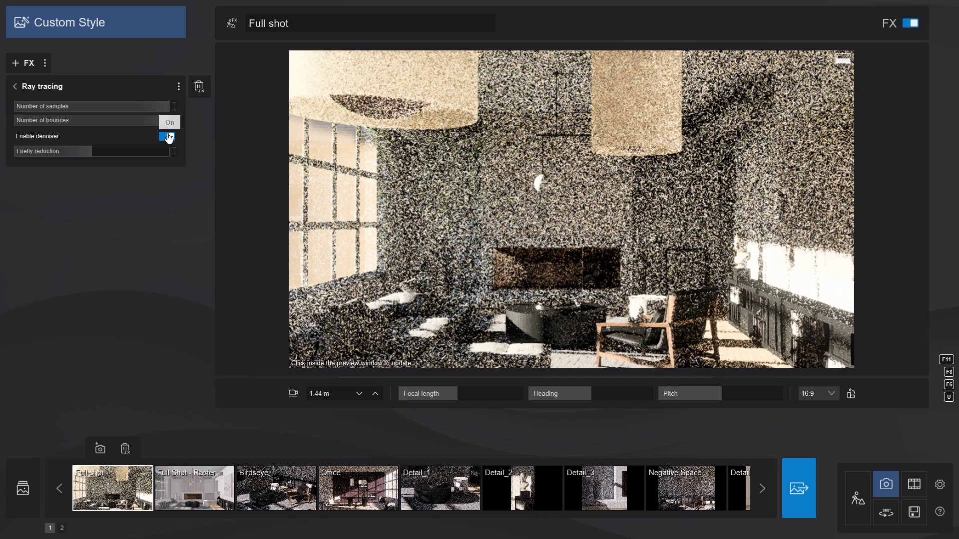
left_click_drag(96, 151, 17, 155)
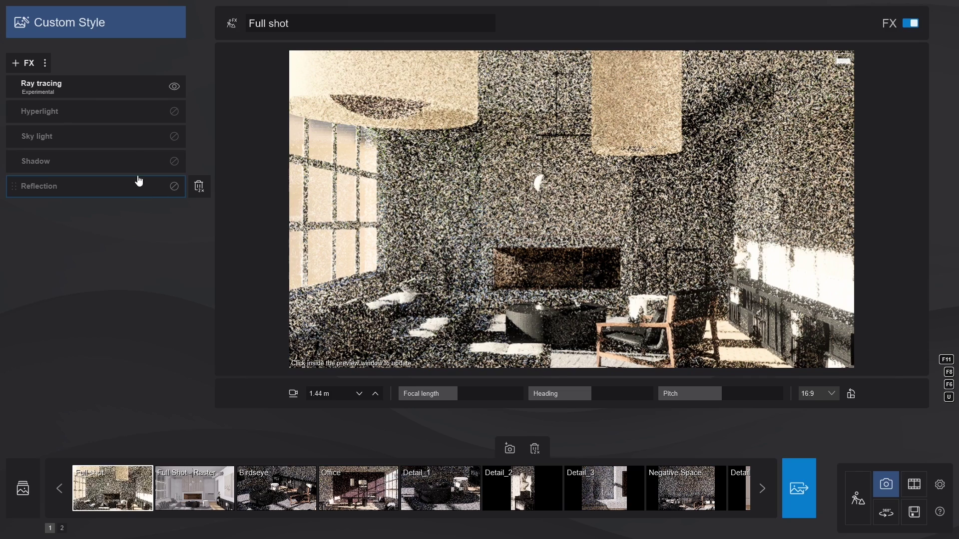
Toggle Ray tracing off and on to compare the preview, then open the effect list
left_click(172, 86)
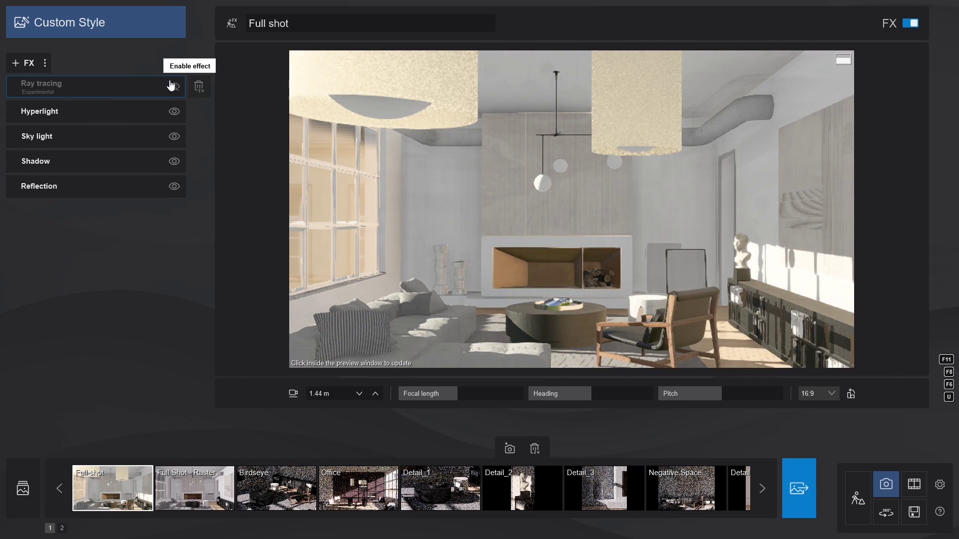
left_click(171, 86)
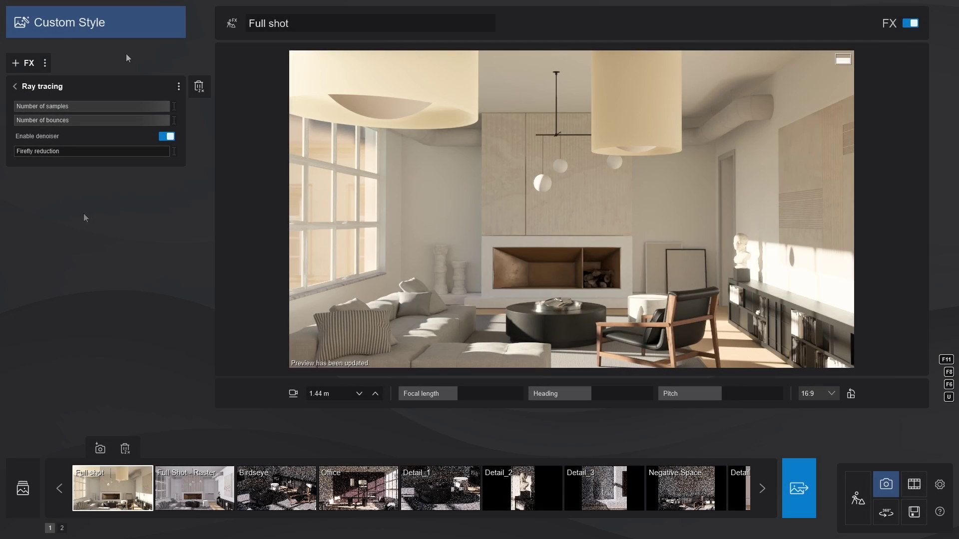
left_click(30, 63)
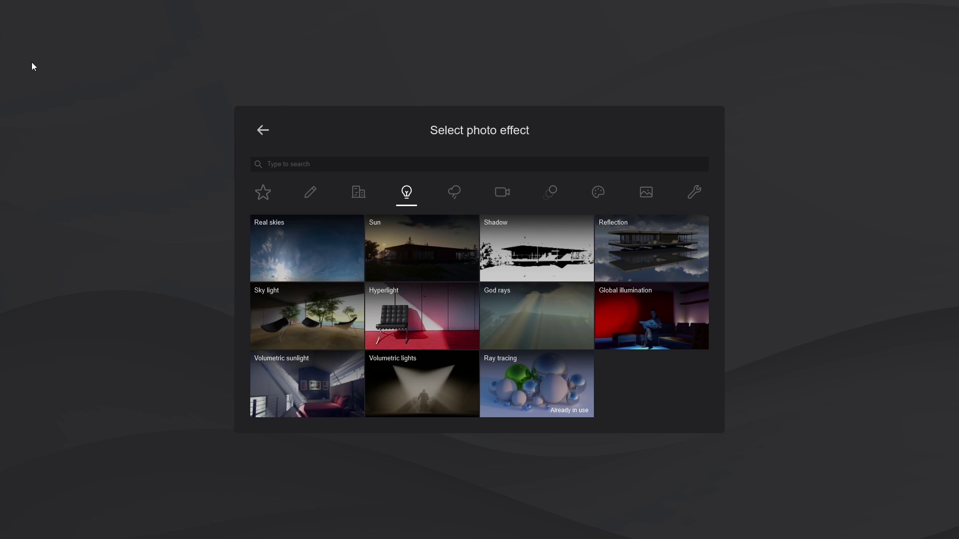
Add Real skies (search 're') and Color correction (search 'col') effects to the Full shot
left_click(287, 164)
type("real")
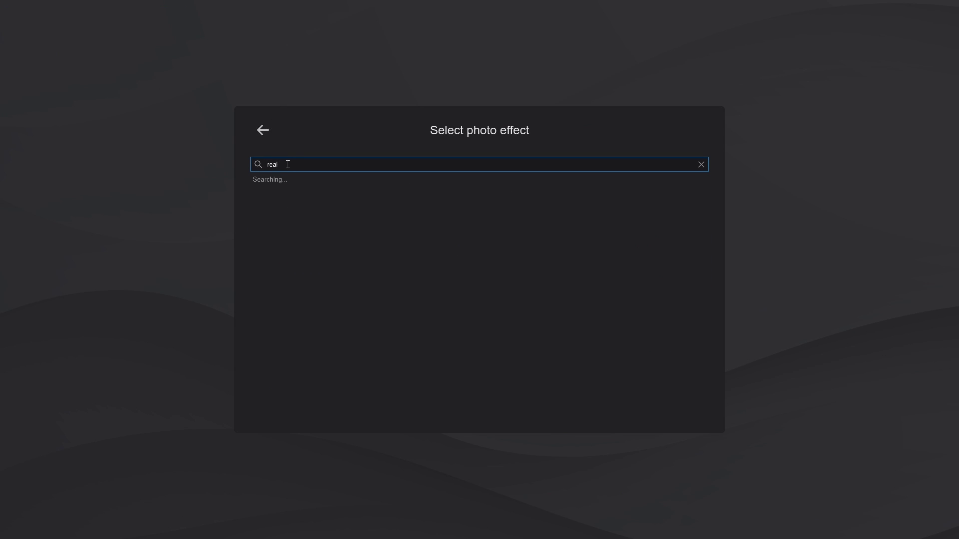
left_click(281, 246)
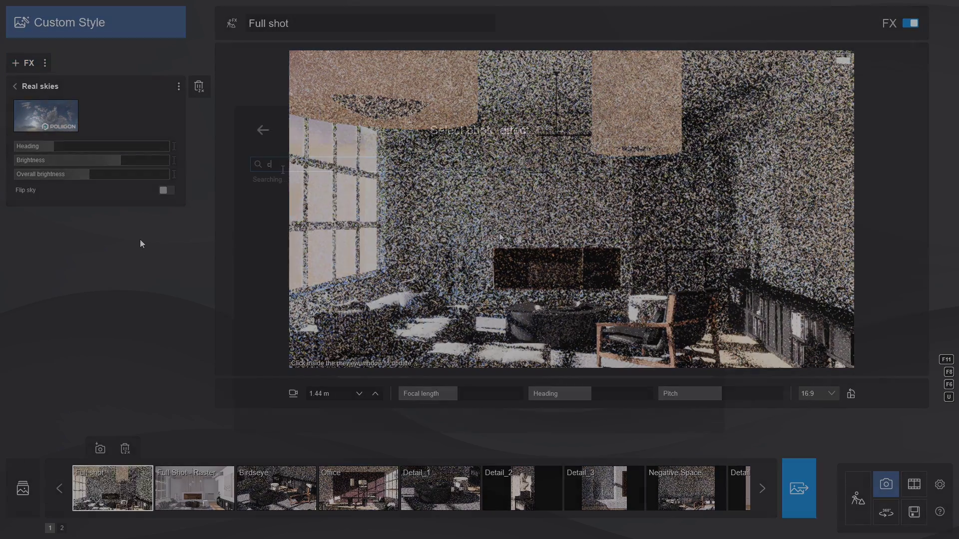
left_click(22, 62)
type("col")
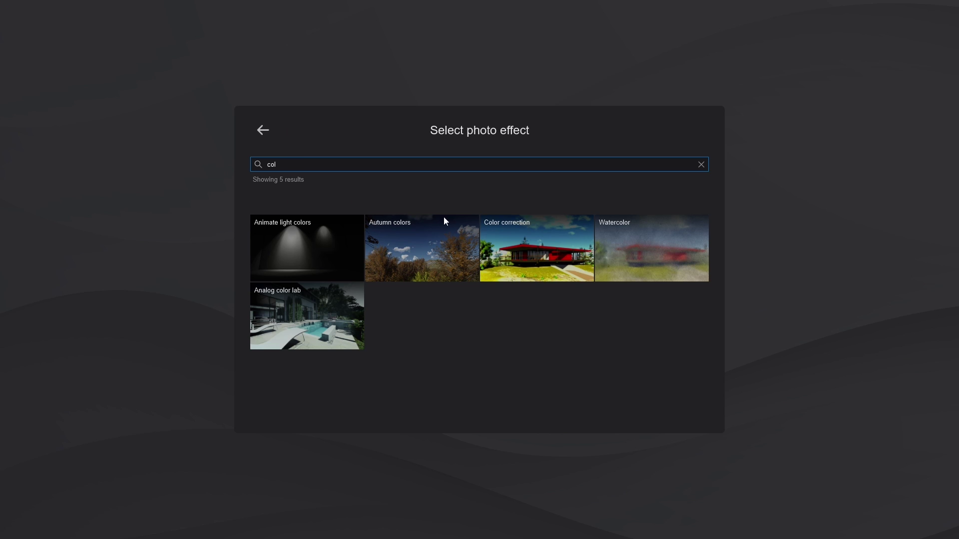
left_click(499, 233)
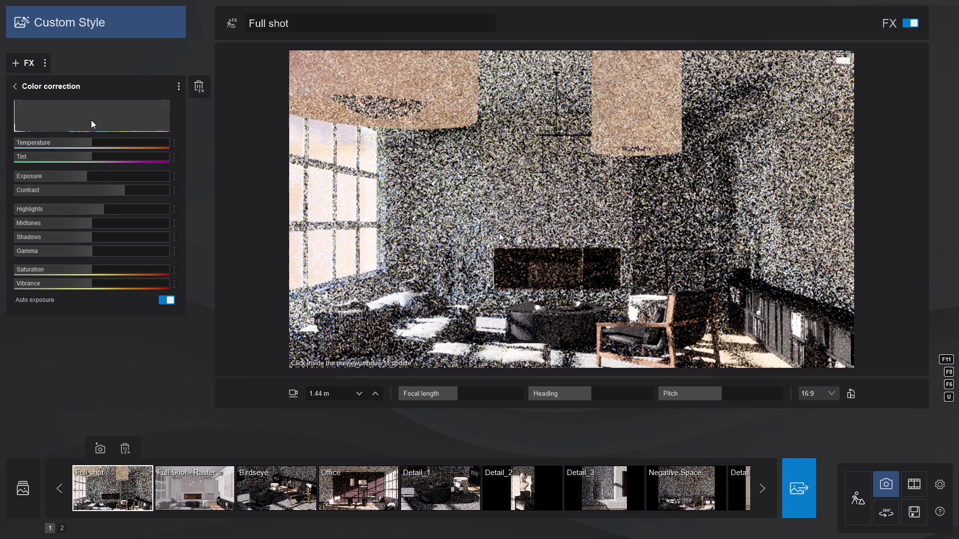
Preview the Color correction shadow clipping overlay, then hide it again
left_click(18, 105)
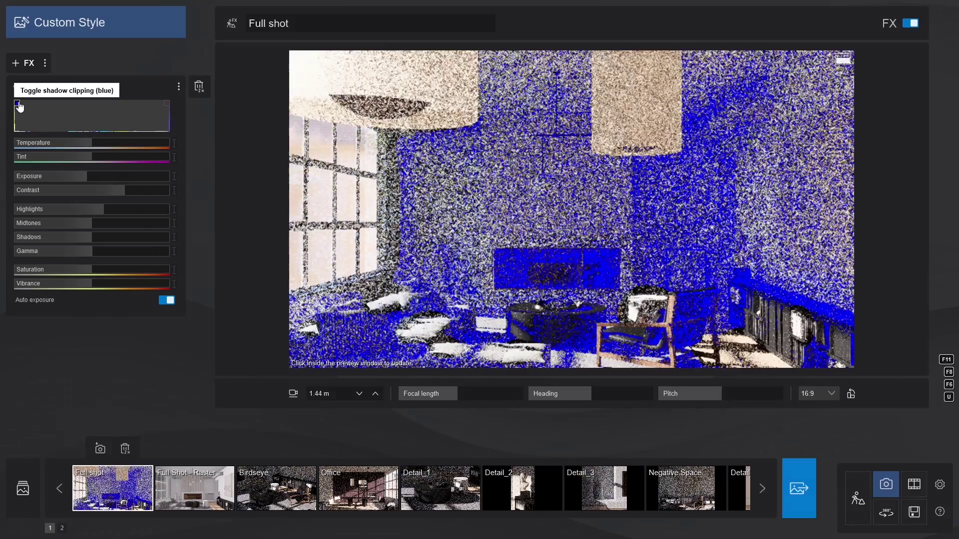
left_click(19, 106)
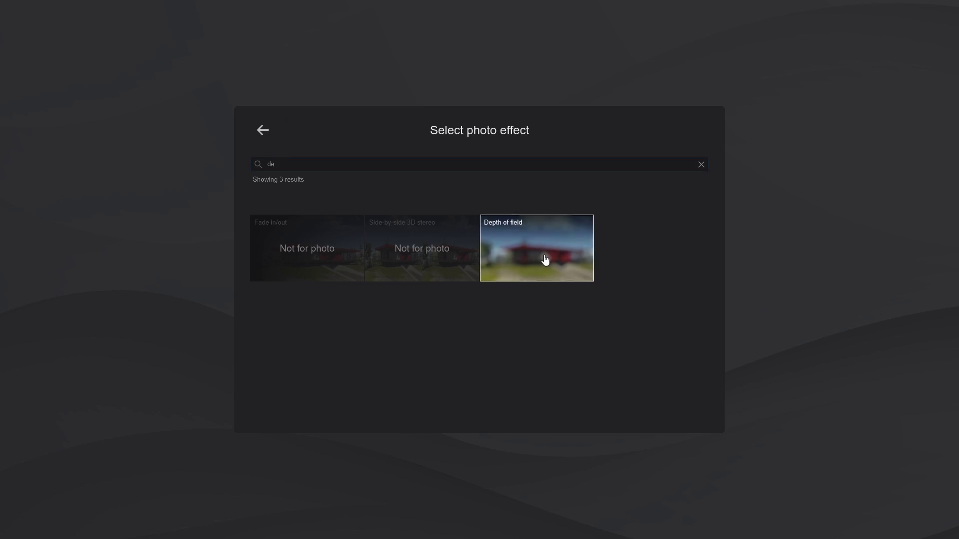
key("BackSpace")
key("BackSpace")
Search '2' and add the 2-Point perspective effect to the Full shot
type("2")
left_click(291, 258)
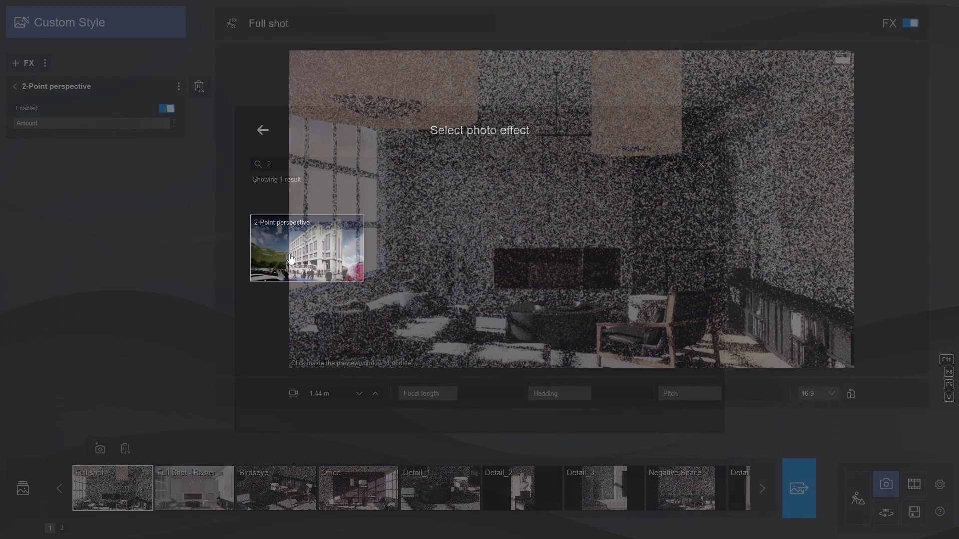